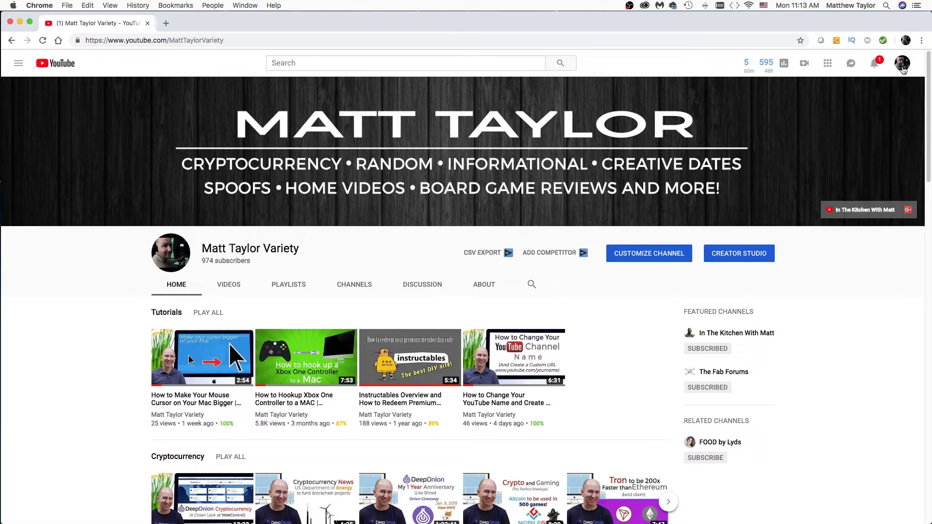
# Go from the account menu to Creator Studio's Live Streaming 'Stream now' dashboard.
pyautogui.click(903, 70)
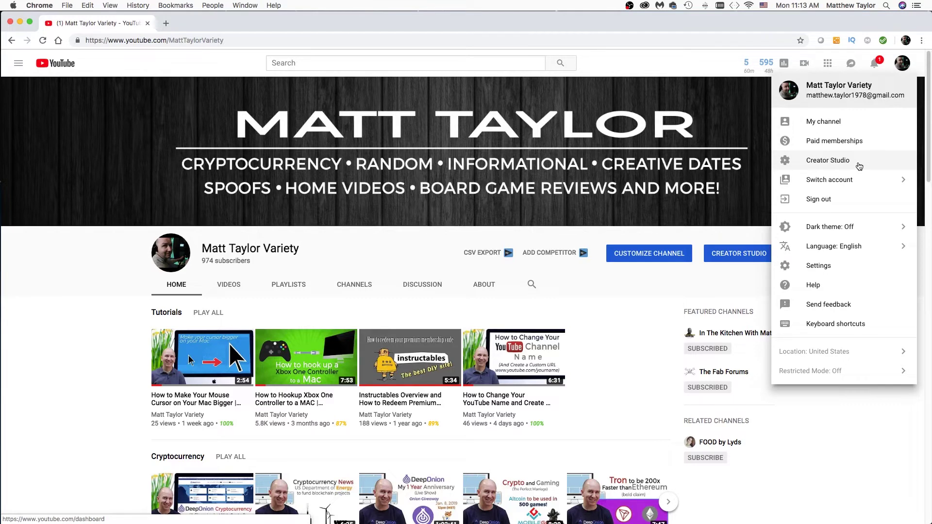
pyautogui.click(859, 166)
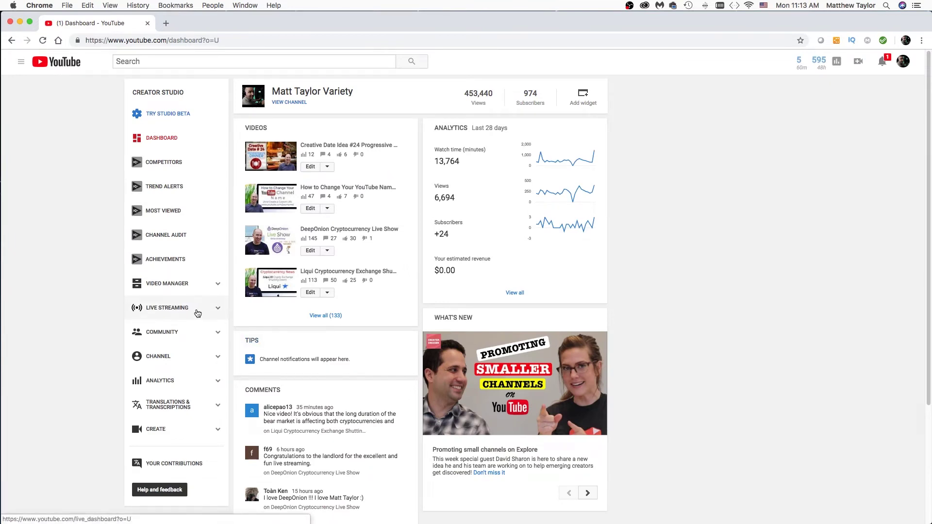
pyautogui.click(198, 313)
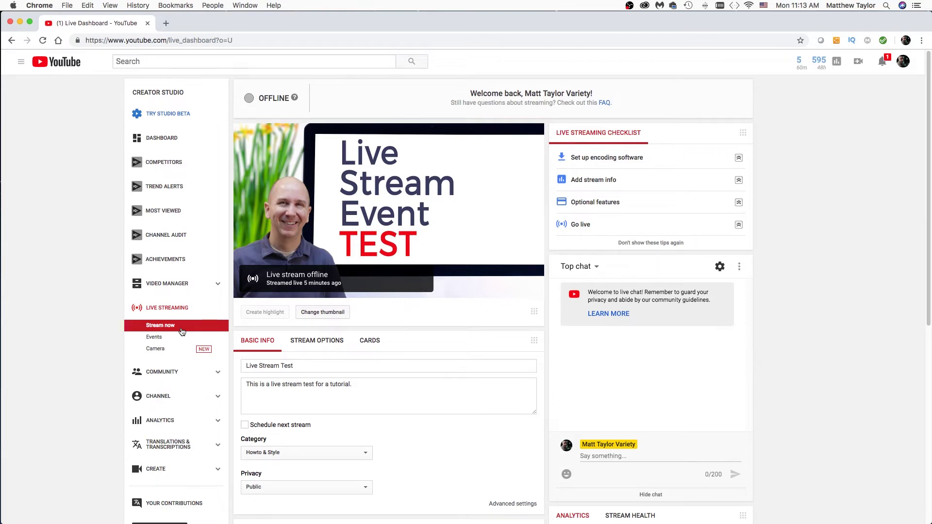
# Start a new live event from Events, titled 'Live Event Test' with description 'Live event Test.'.
pyautogui.click(154, 337)
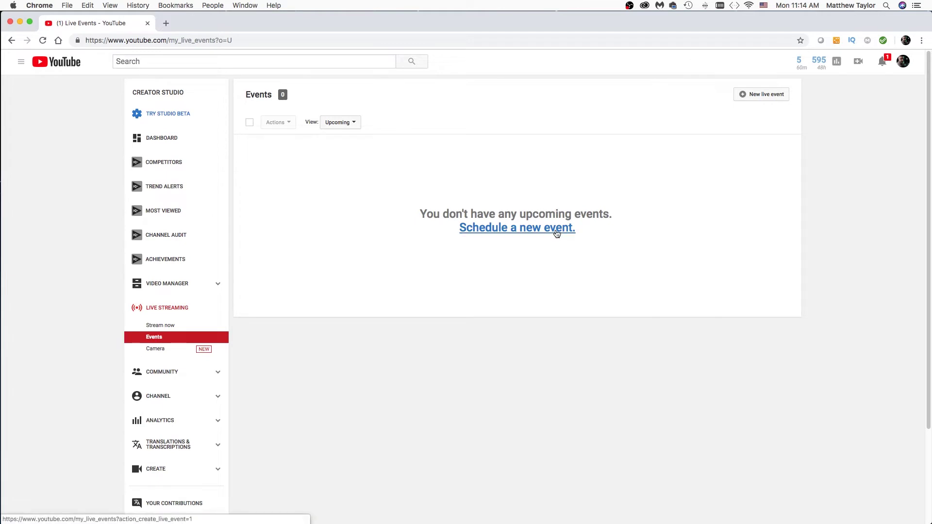
pyautogui.click(755, 97)
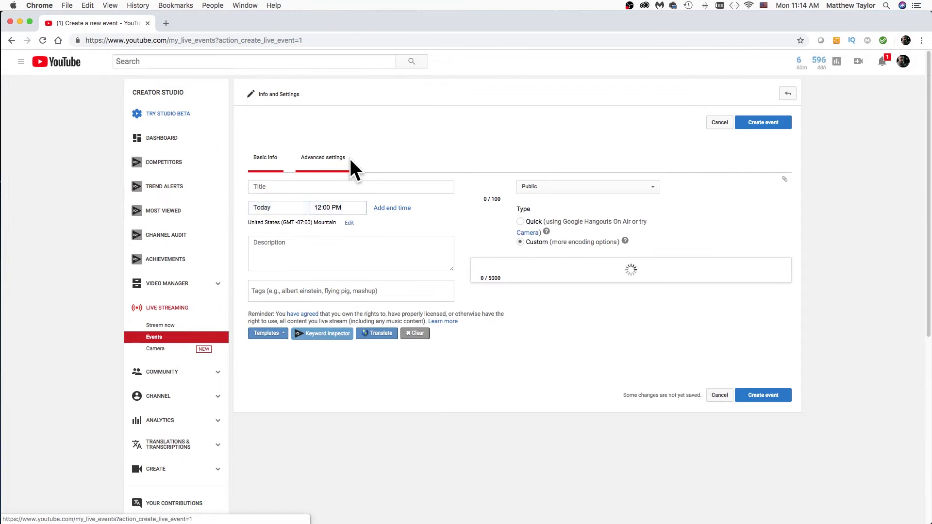
pyautogui.click(303, 187)
pyautogui.write('Live ')
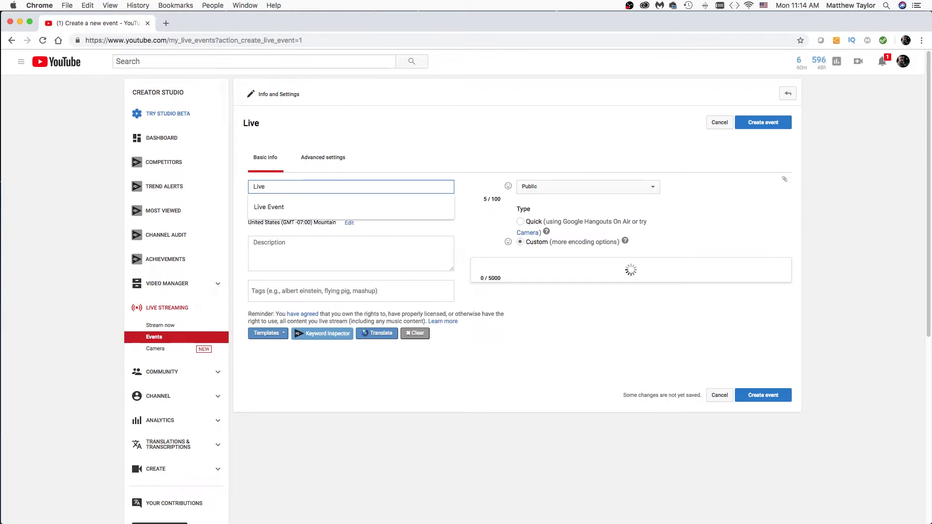
pyautogui.write('Event Test')
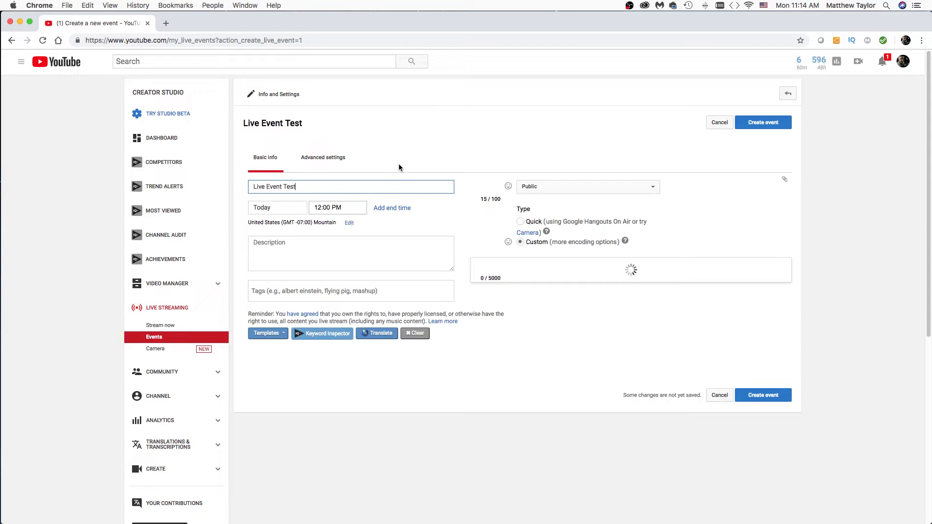
pyautogui.click(318, 249)
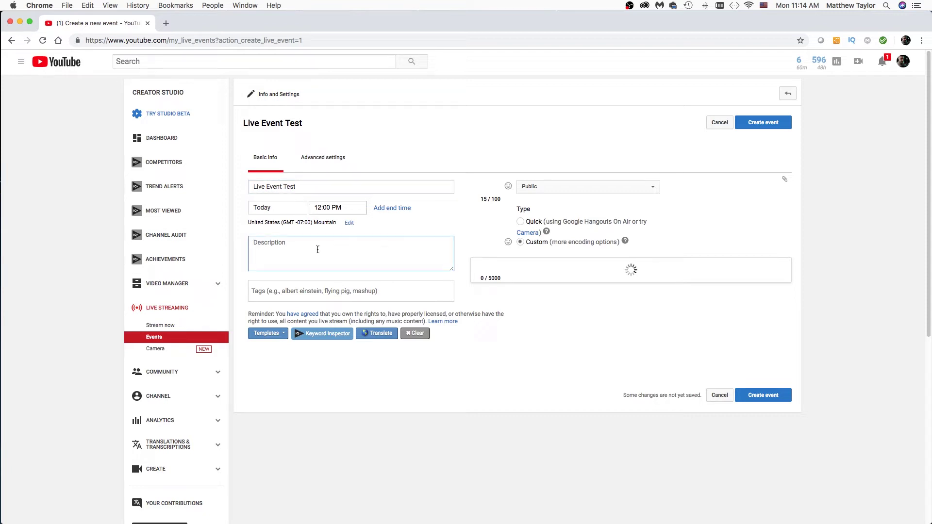
pyautogui.write('Live event Test.')
# Add the tags 'Live event', 'live' and 'youtube live' to the new event.
pyautogui.click(303, 296)
pyautogui.write('Live evet')
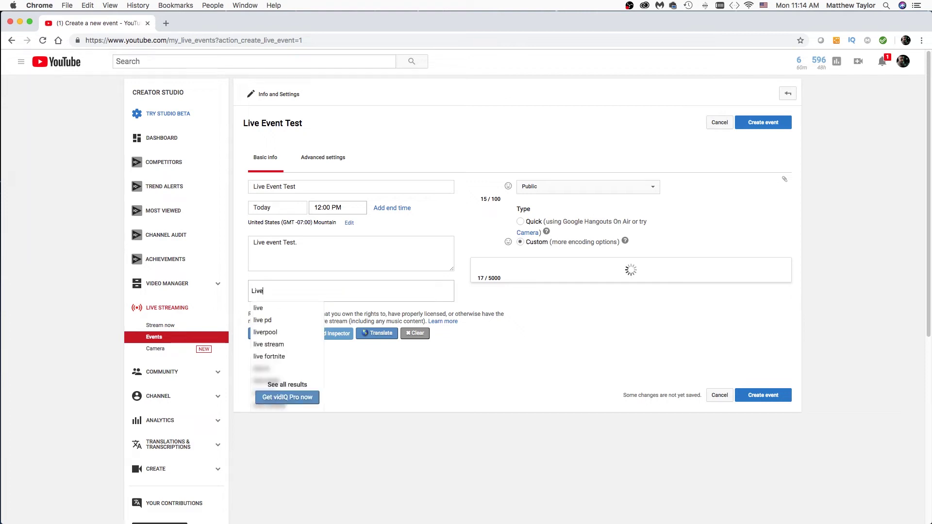
pyautogui.press('BackSpace')
pyautogui.write('nt')
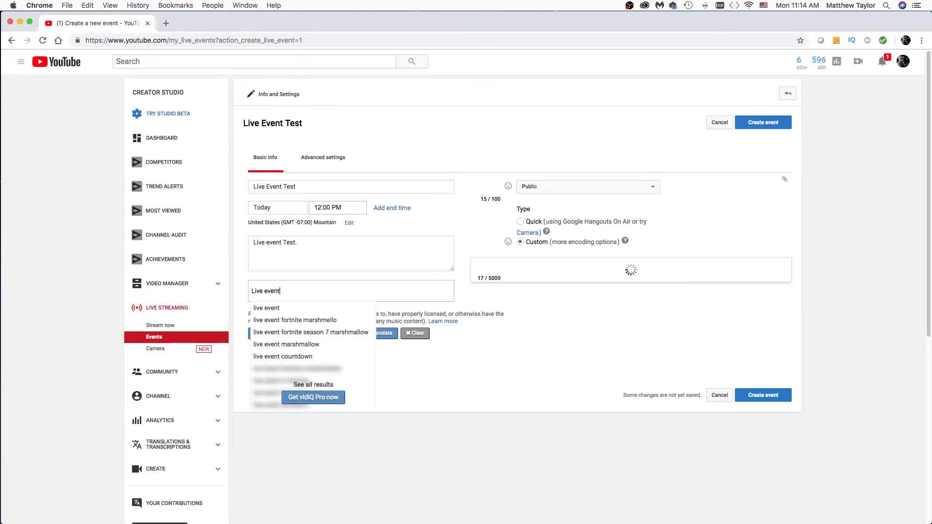
pyautogui.press('Return')
pyautogui.write('live')
pyautogui.press('Return')
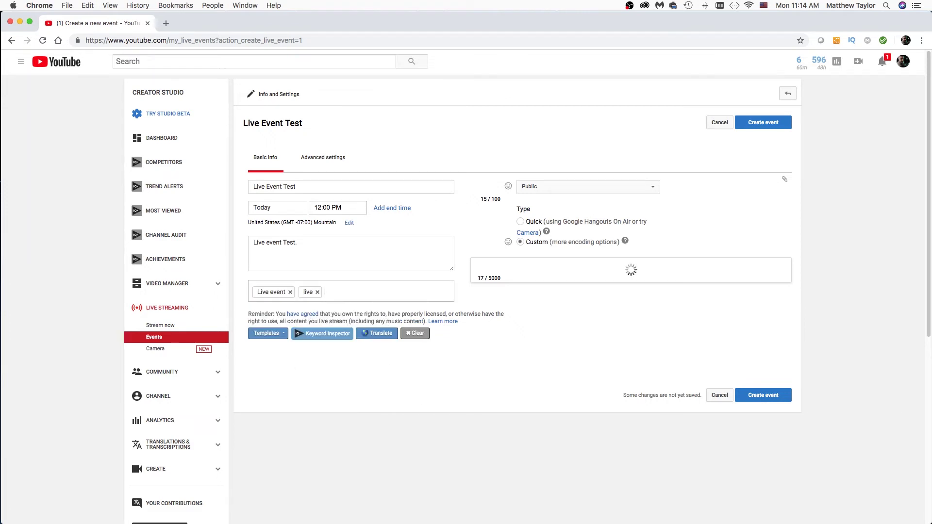
pyautogui.write('youtube live')
pyautogui.press('Return')
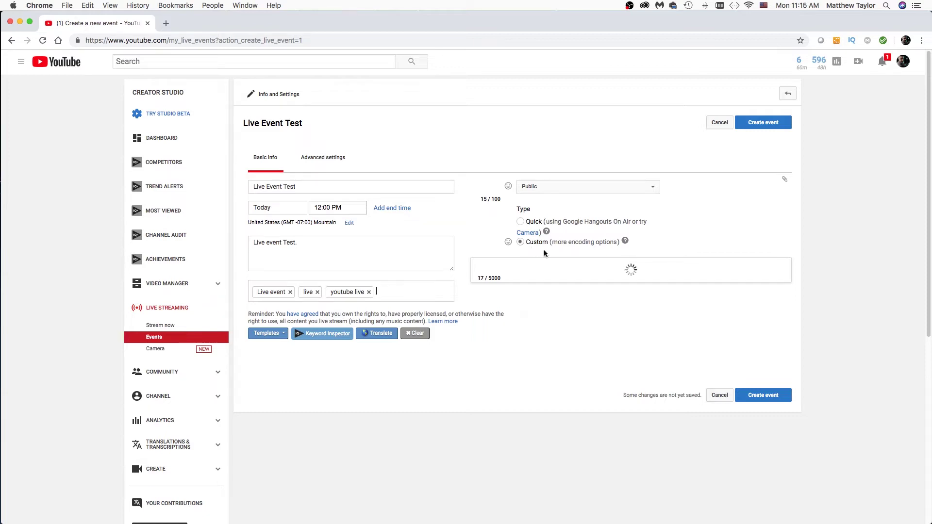
# Set the event's video language to English under Advanced settings.
pyautogui.click(337, 164)
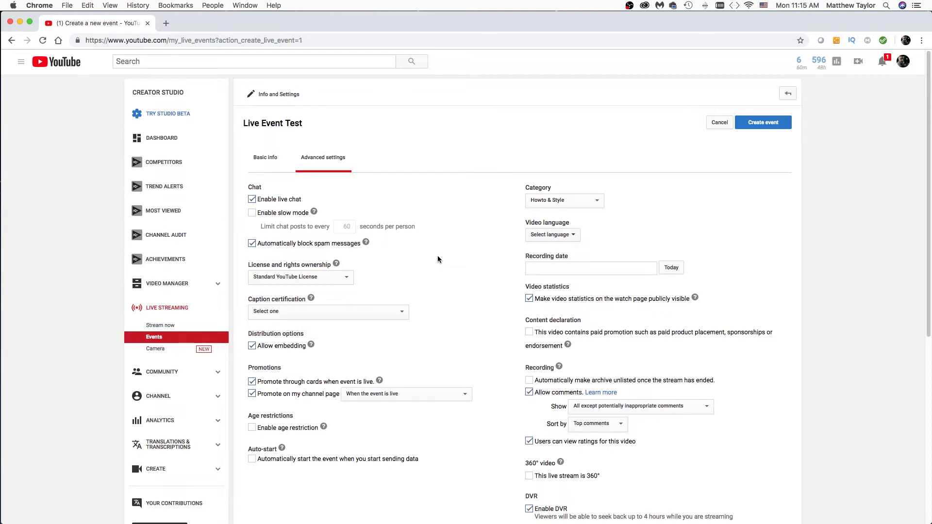
pyautogui.click(572, 237)
pyautogui.click(548, 251)
# Review the event form and create the Live Event Test event.
pyautogui.scroll(-2, 755, 302)
pyautogui.scroll(-3, 755, 303)
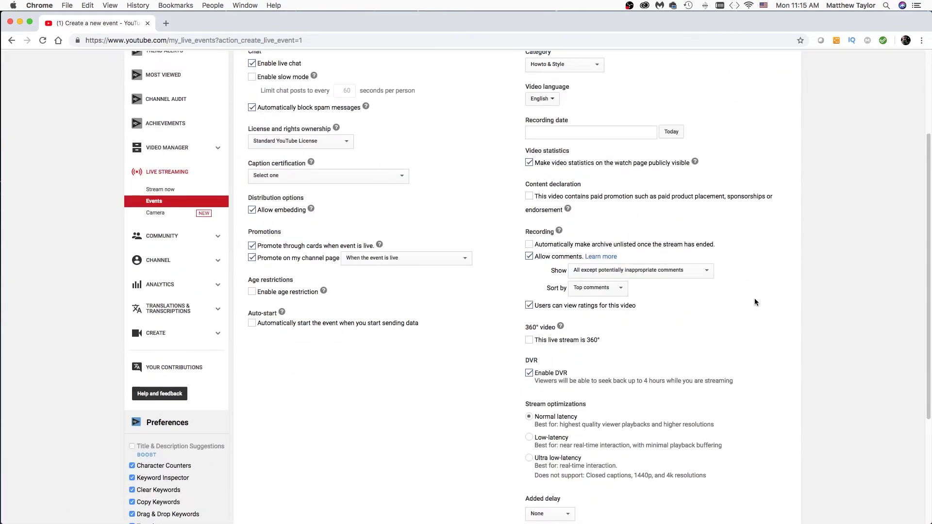
pyautogui.scroll(-3, 755, 302)
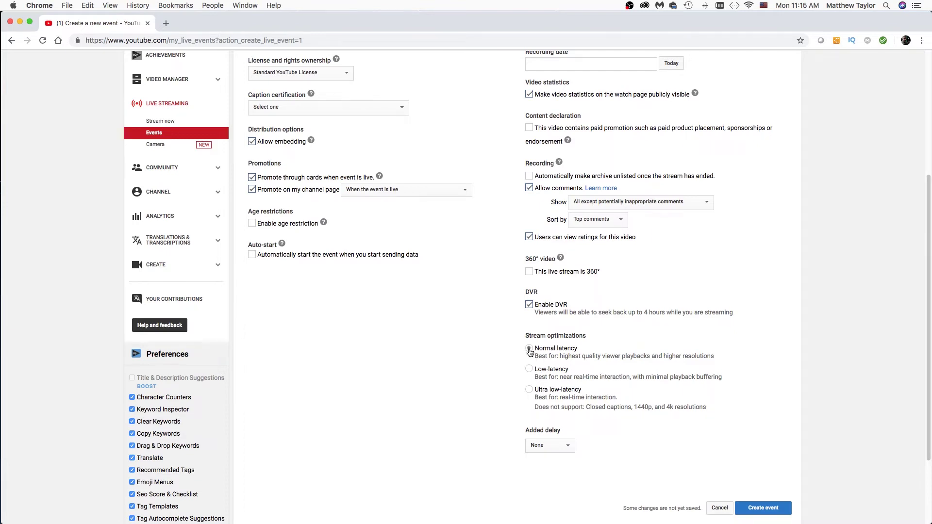
pyautogui.scroll(5, 773, 360)
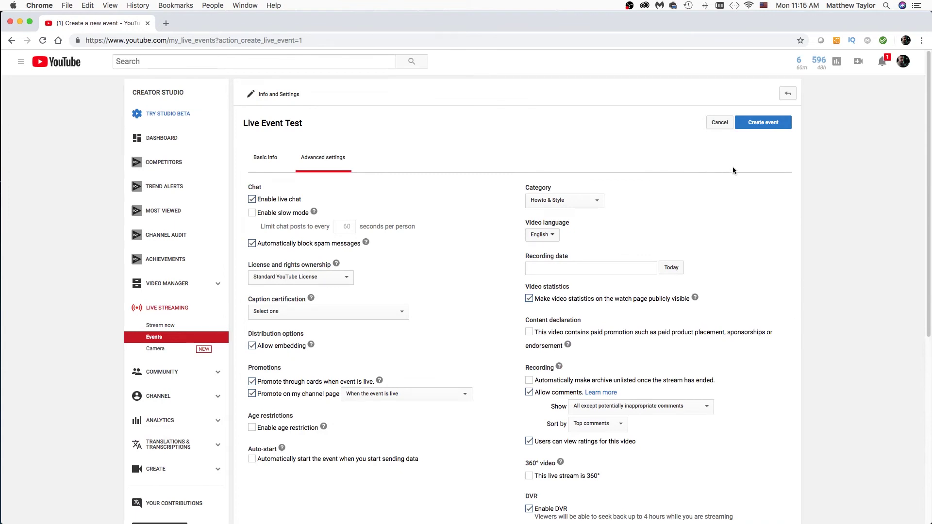
pyautogui.click(766, 123)
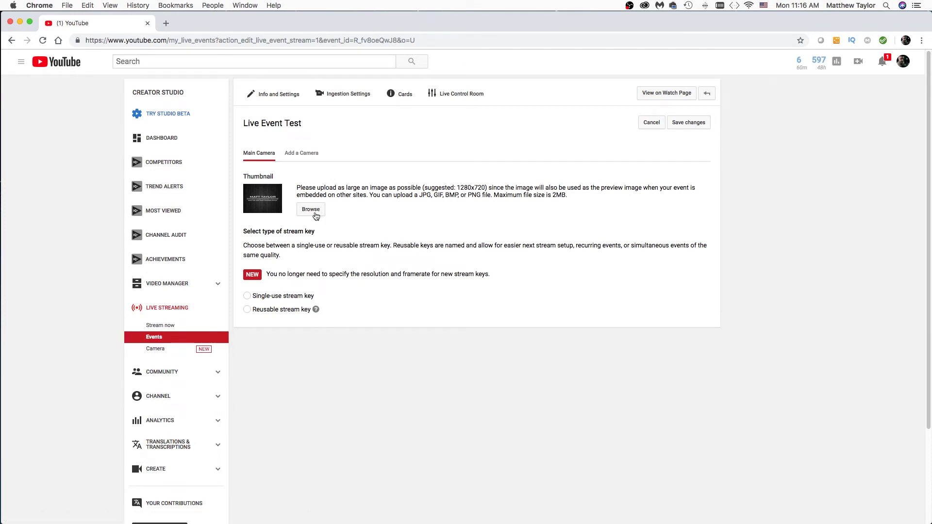
# Use Live Stream Event Test.jpg as the thumbnail and select a single-use stream key.
pyautogui.click(314, 211)
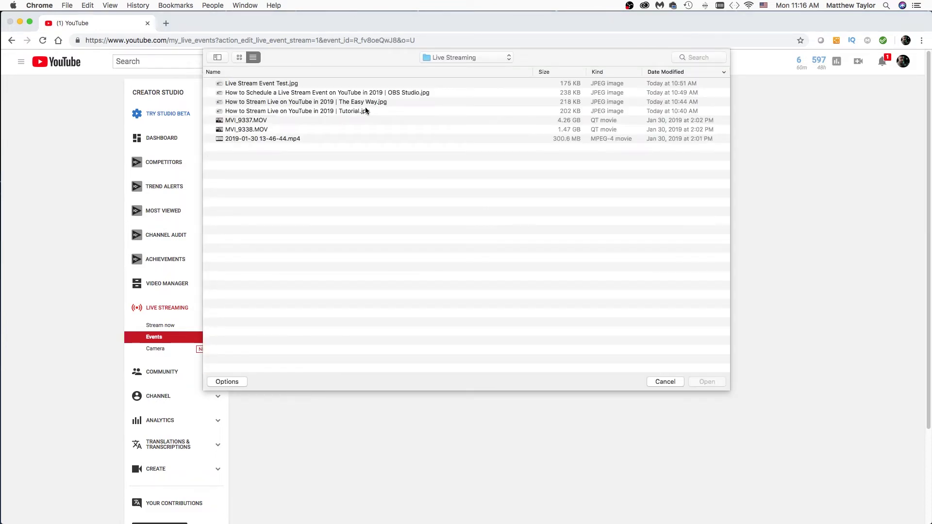
pyautogui.click(333, 84)
pyautogui.click(706, 382)
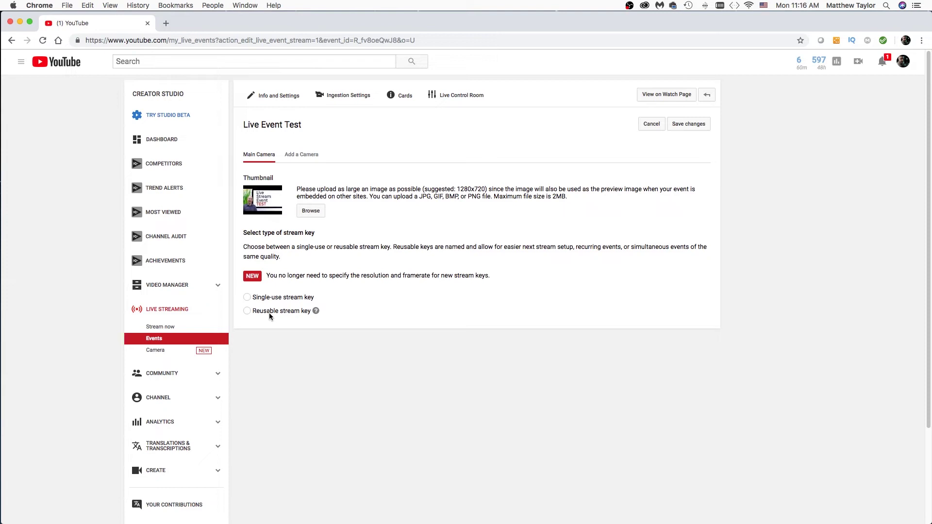
pyautogui.click(247, 297)
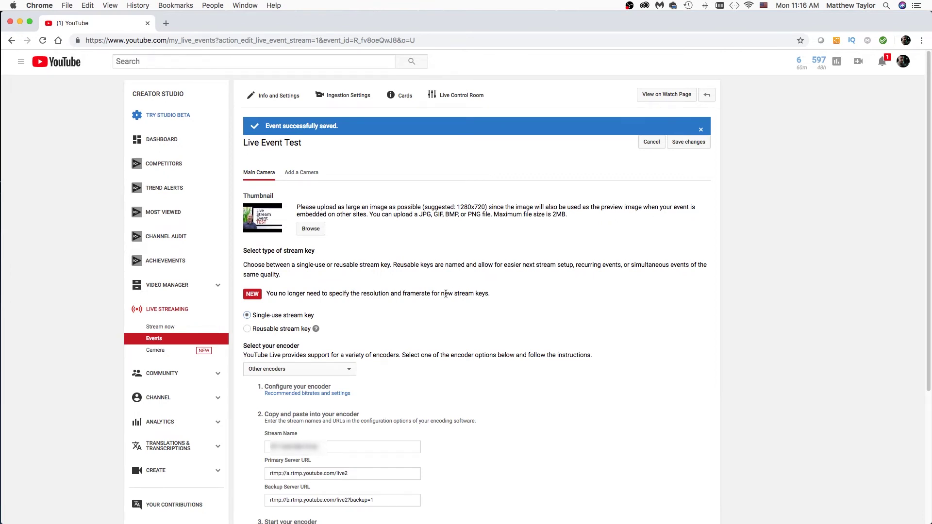
pyautogui.scroll(-3, 445, 294)
# Keep Other encoders, copy the event's stream name, and bring OBS Studio to the front.
pyautogui.click(349, 263)
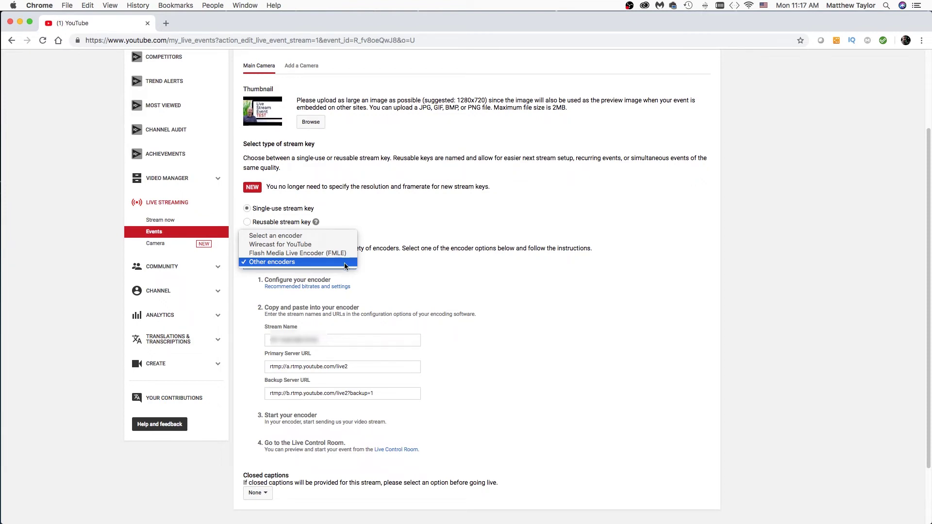
pyautogui.click(306, 262)
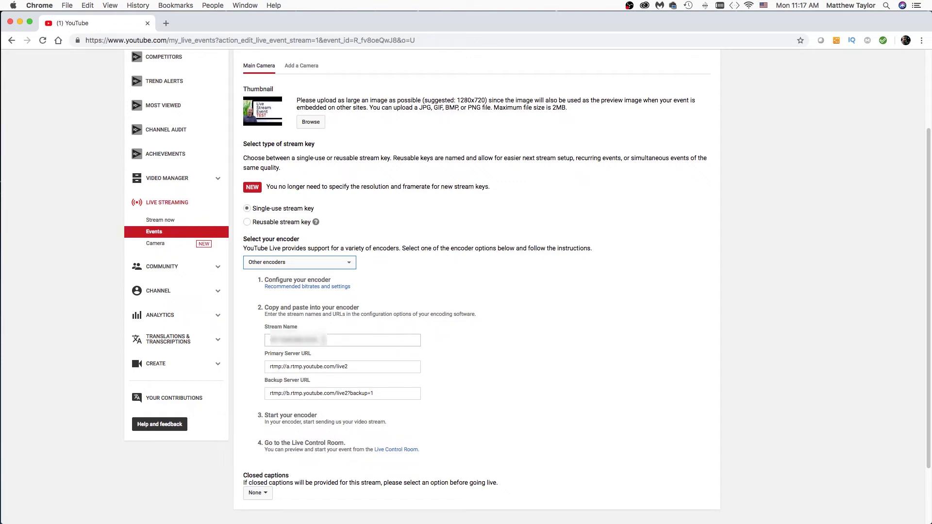
pyautogui.click(343, 341)
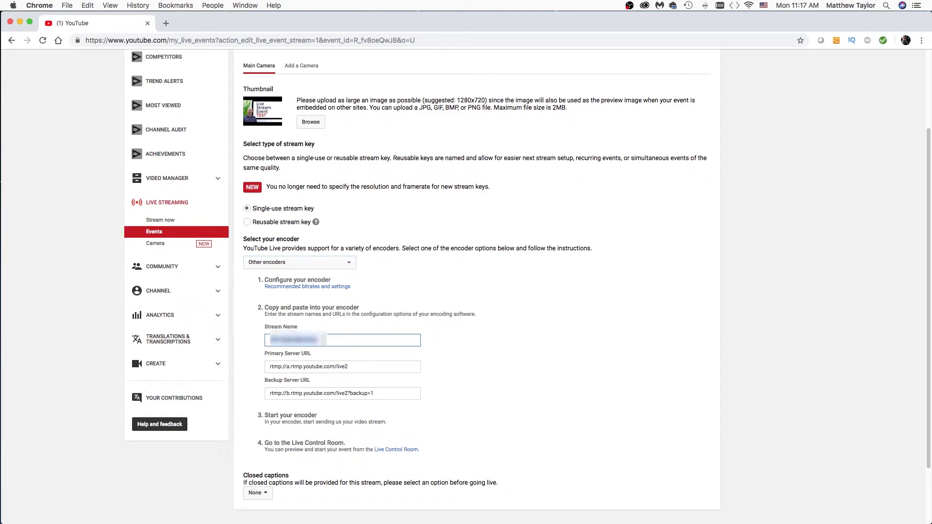
pyautogui.rightClick(308, 339)
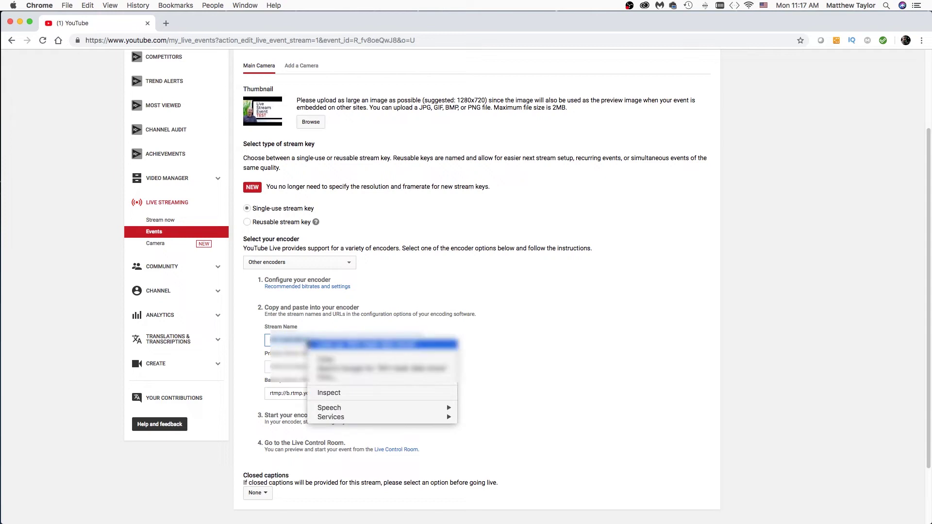
pyautogui.click(324, 360)
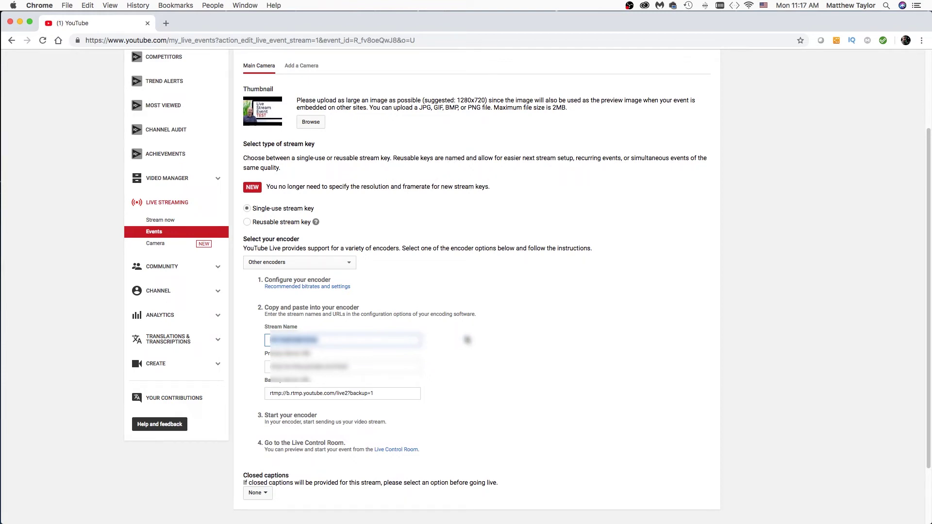
pyautogui.press('super+Tab')
pyautogui.moveTo(681, 39); pyautogui.dragTo(671, 50)
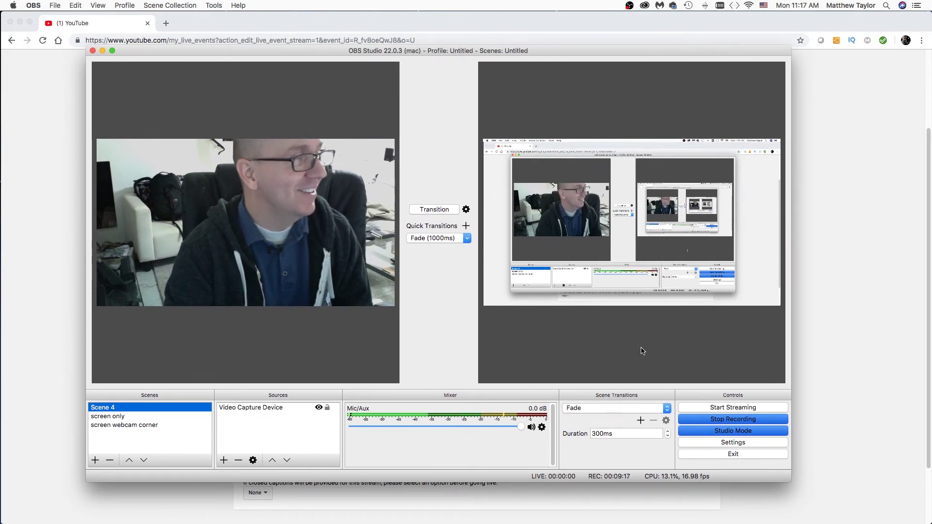
# Replace the stream key in OBS Stream settings with the copied stream name and save.
pyautogui.click(728, 443)
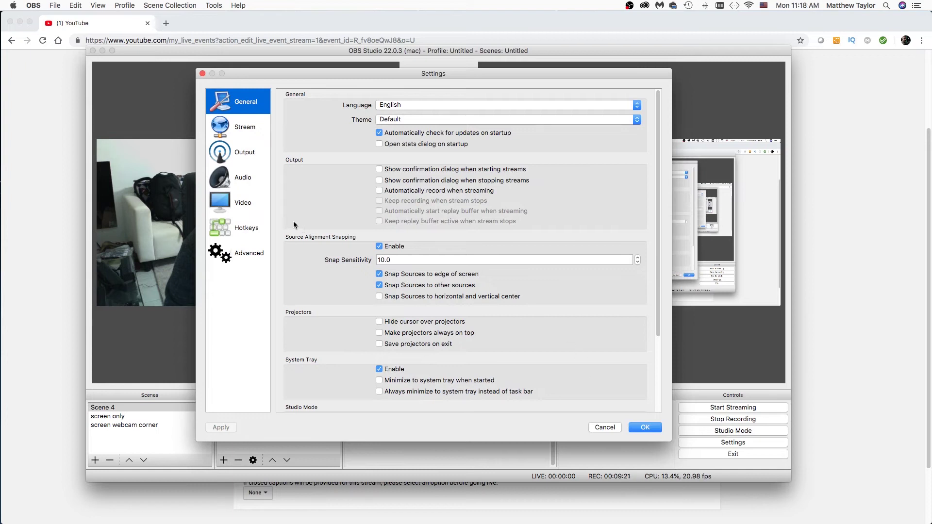
pyautogui.click(243, 127)
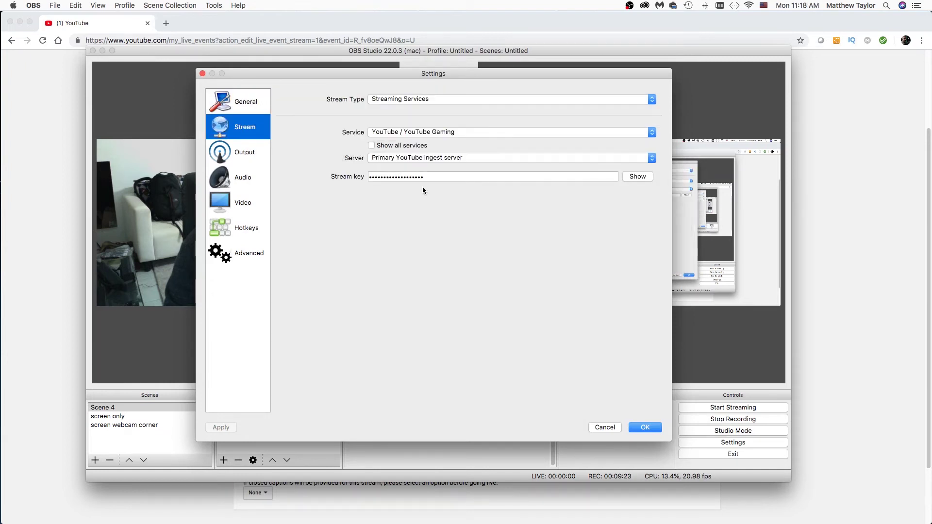
pyautogui.moveTo(423, 177); pyautogui.dragTo(340, 176)
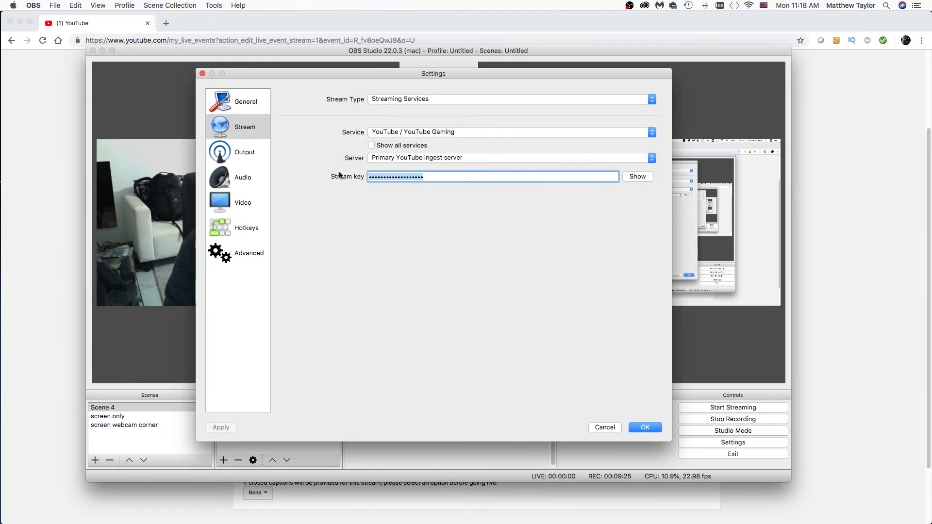
pyautogui.press('super+v')
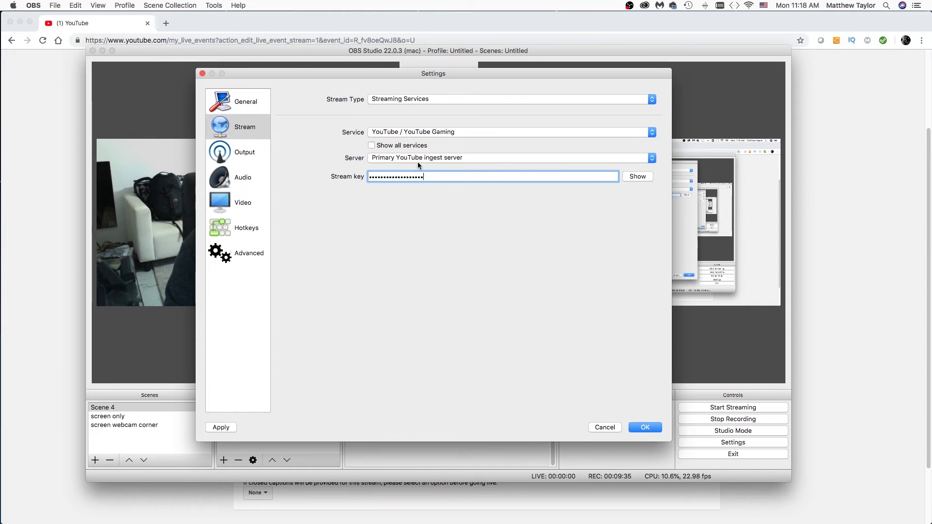
pyautogui.click(640, 429)
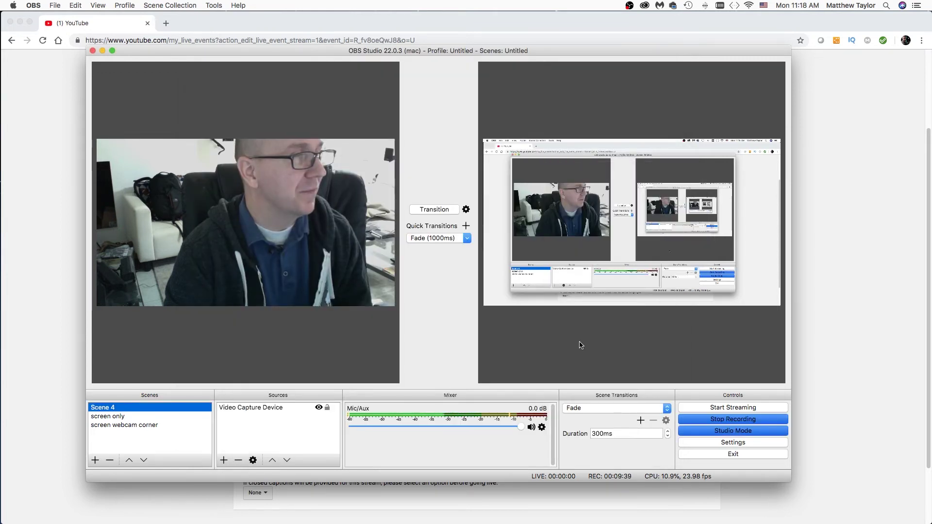
# Save the Live Event Test ingestion settings and go to its Live Control Room.
pyautogui.moveTo(538, 48); pyautogui.dragTo(931, 48)
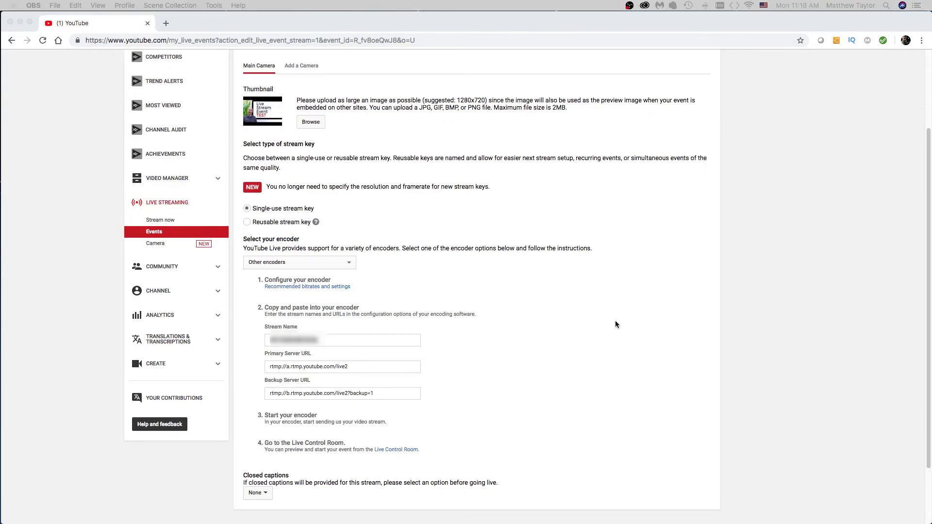
pyautogui.scroll(5, 693, 321)
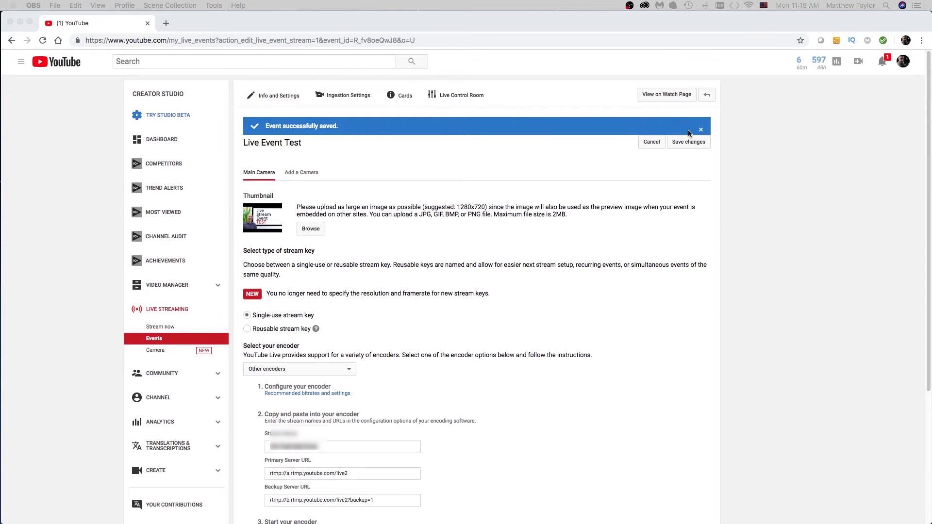
pyautogui.click(690, 144)
pyautogui.click(690, 144)
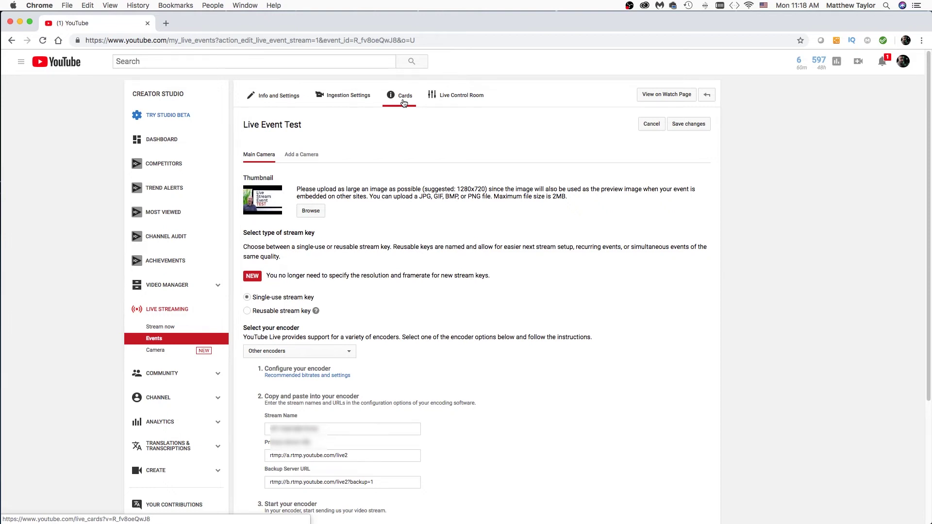
pyautogui.click(451, 96)
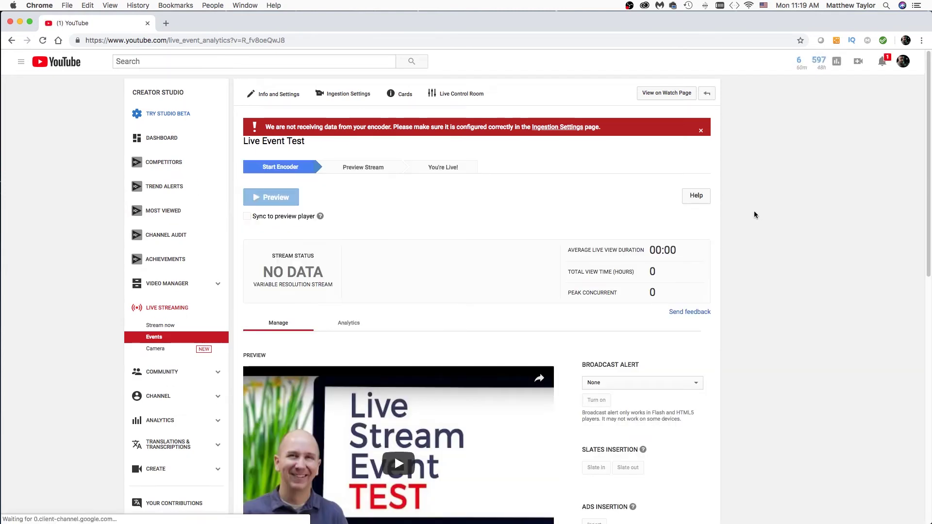
# Scroll through the Live Control Room to review the NO DATA stream status.
pyautogui.scroll(-3, 780, 229)
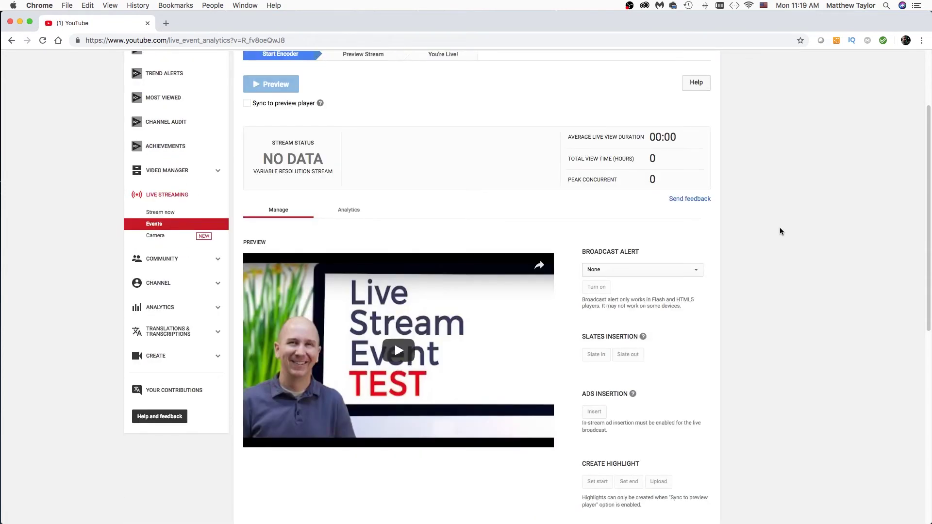
pyautogui.scroll(3, 780, 231)
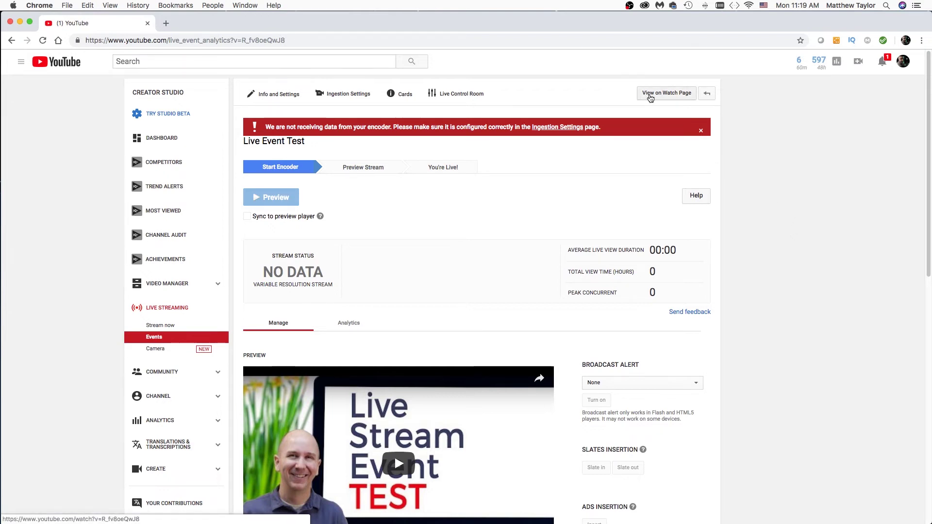
pyautogui.click(653, 94)
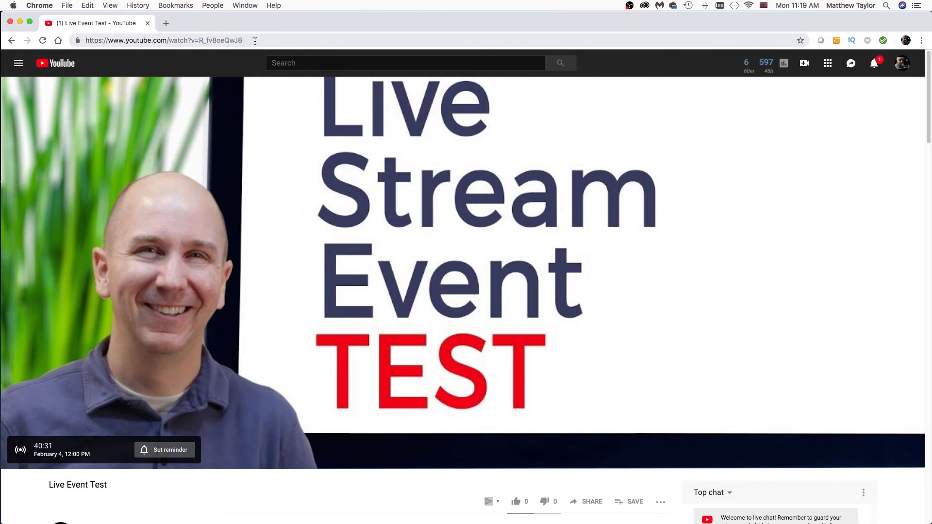
pyautogui.click(12, 39)
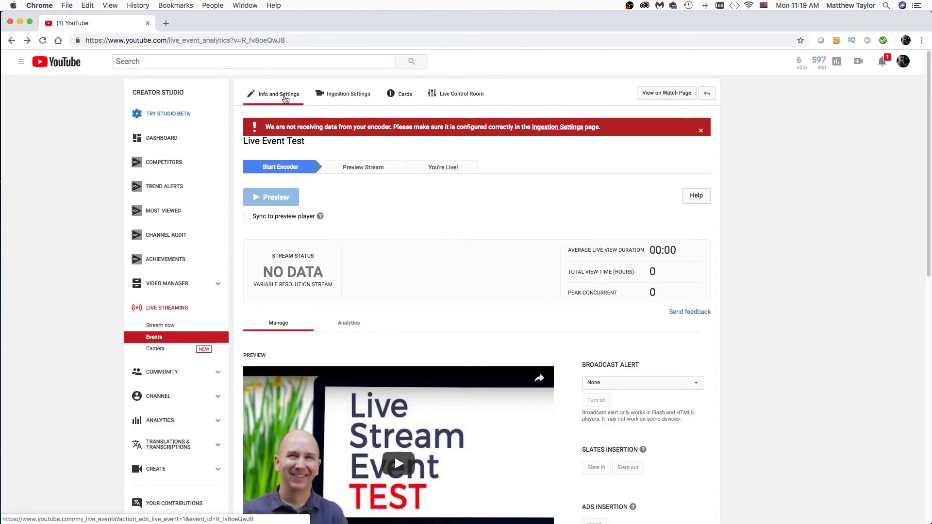
# Change the event's start time to 11:20 AM today in Info and Settings and save.
pyautogui.click(287, 100)
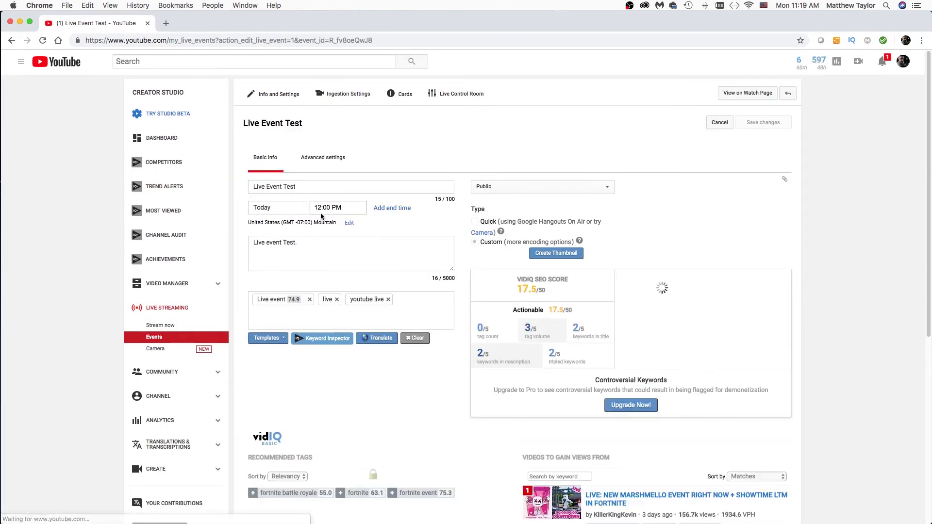
pyautogui.click(325, 208)
pyautogui.click(320, 209)
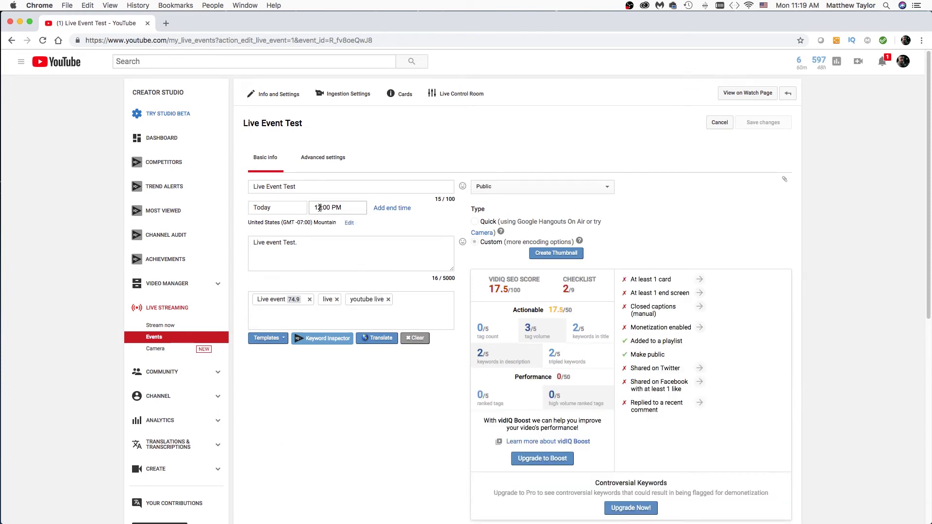
pyautogui.click(320, 208)
pyautogui.click(320, 207)
pyautogui.click(320, 208)
pyautogui.click(320, 208)
pyautogui.click(320, 207)
pyautogui.click(353, 216)
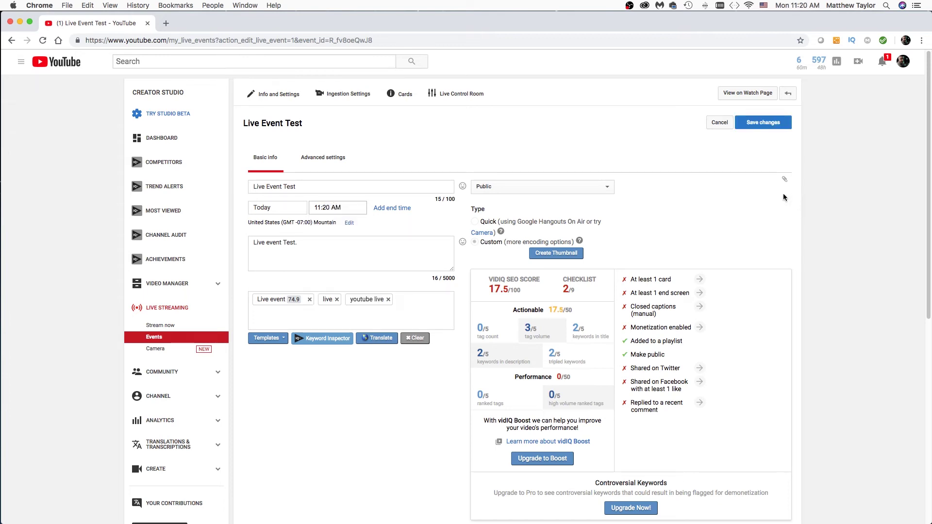
pyautogui.click(758, 121)
# Go back to the Live Event Test Live Control Room.
pyautogui.scroll(-5, 823, 204)
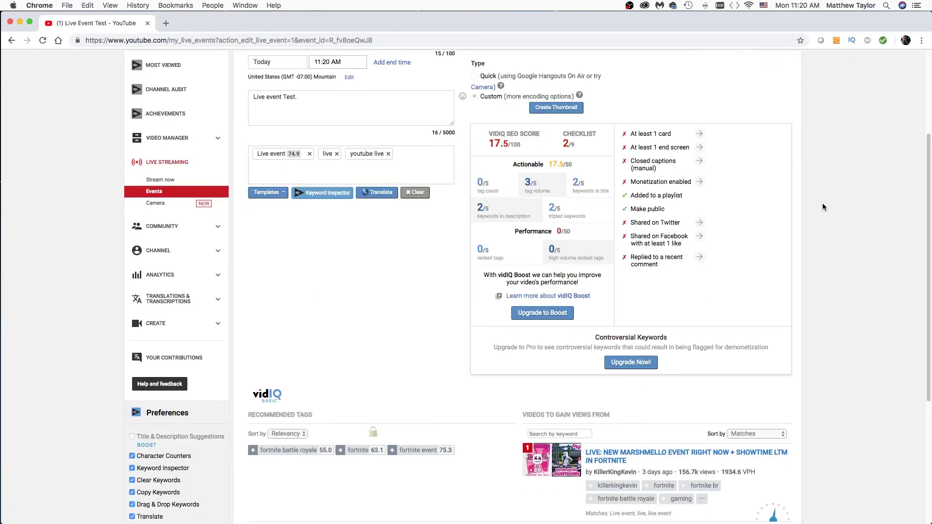
pyautogui.scroll(5, 822, 203)
pyautogui.click(476, 95)
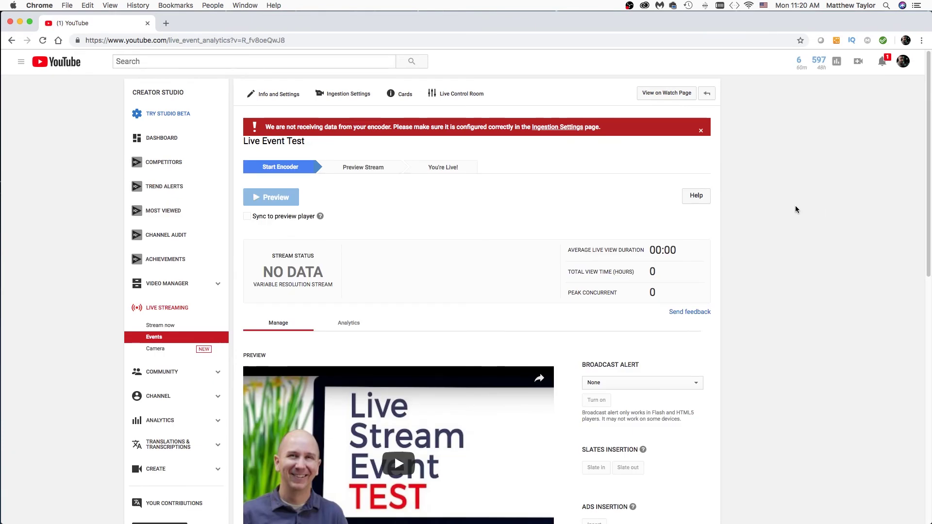
# Start streaming the OBS scene to YouTube, then hide OBS to show the browser.
pyautogui.press('super+Tab')
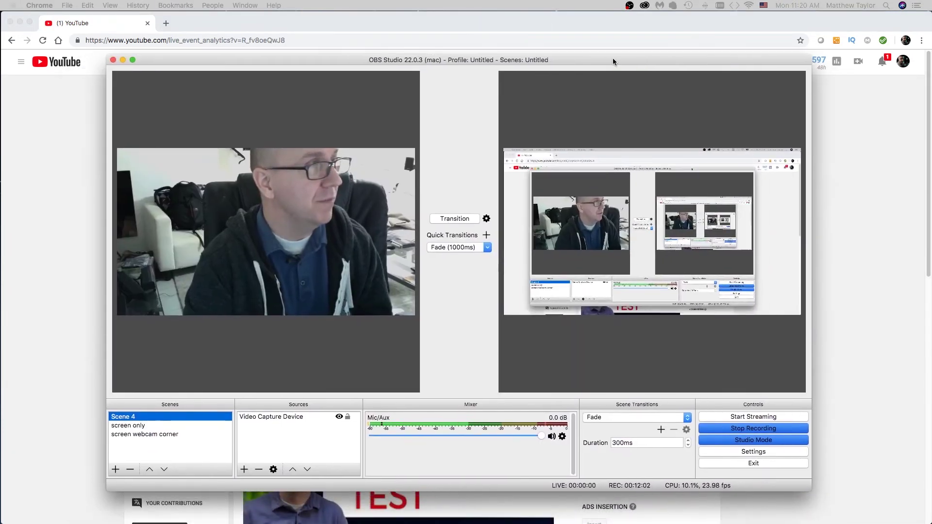
pyautogui.click(612, 57)
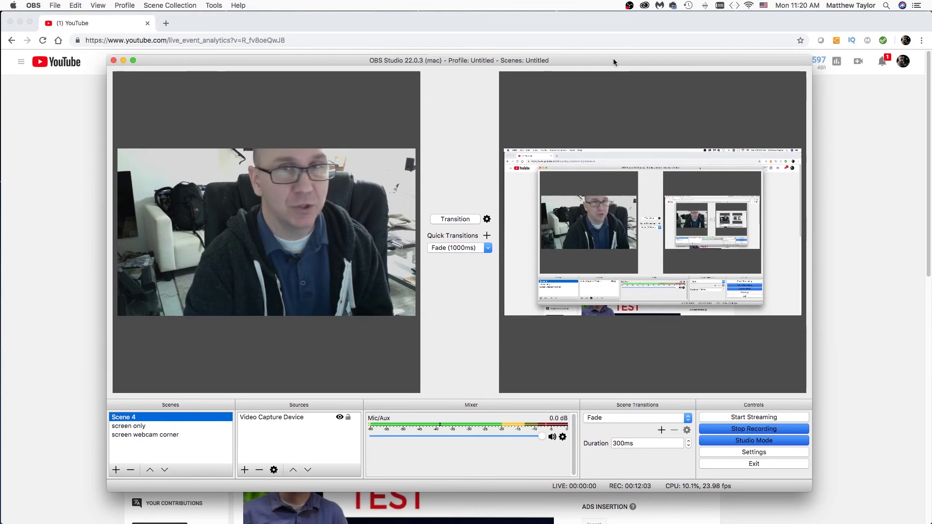
pyautogui.click(772, 417)
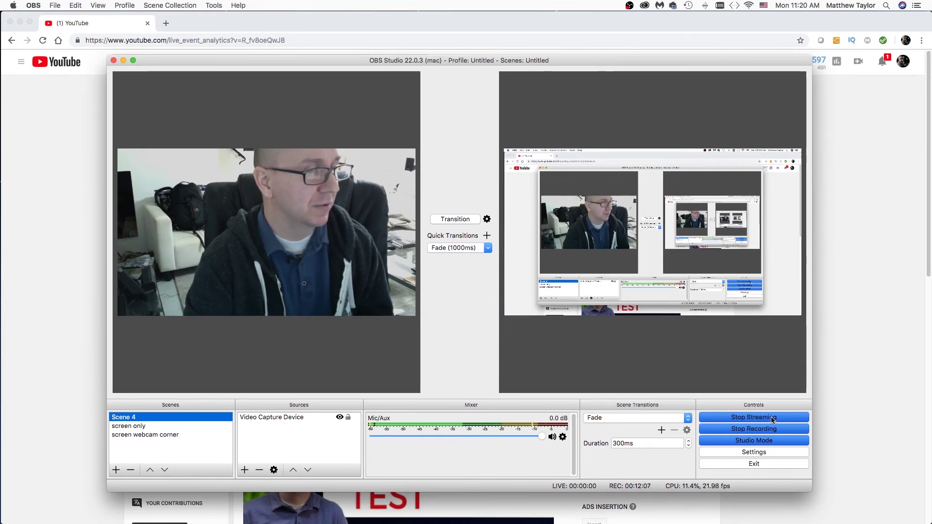
pyautogui.press('super+m')
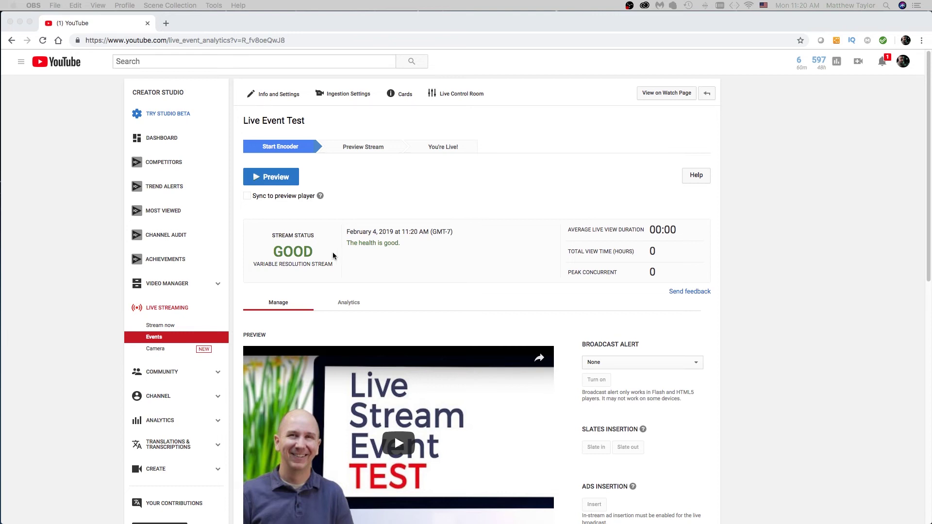
# Preview the incoming stream for Live Event Test and confirm.
pyautogui.click(281, 179)
pyautogui.click(281, 179)
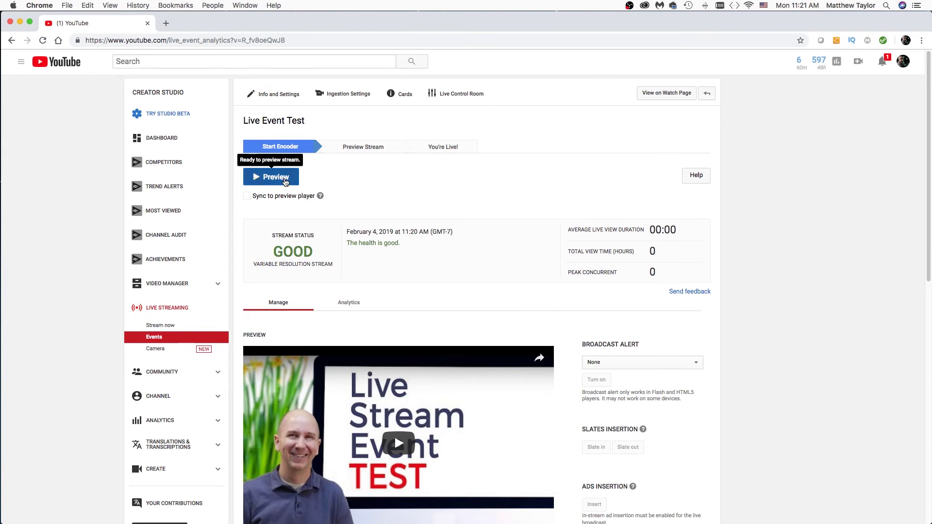
pyautogui.click(558, 109)
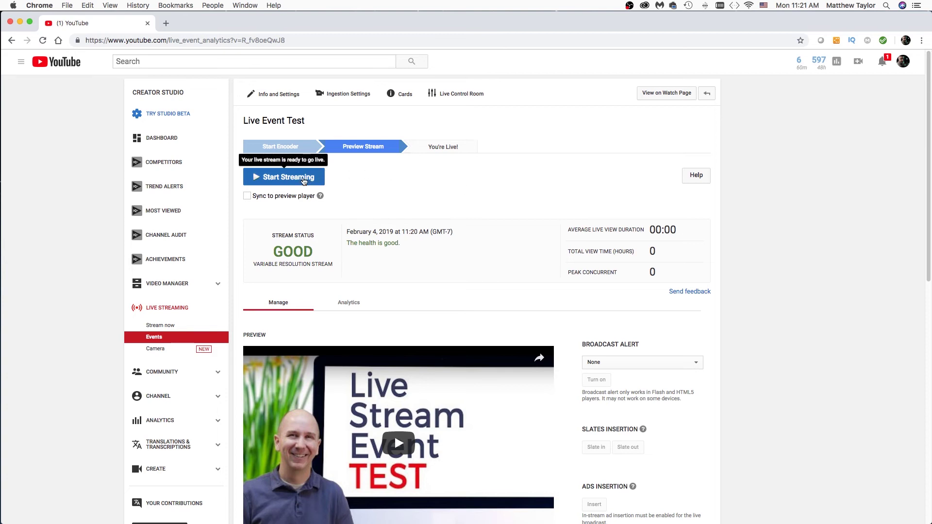
# Take Live Event Test on air and confirm the broadcast start.
pyautogui.click(305, 178)
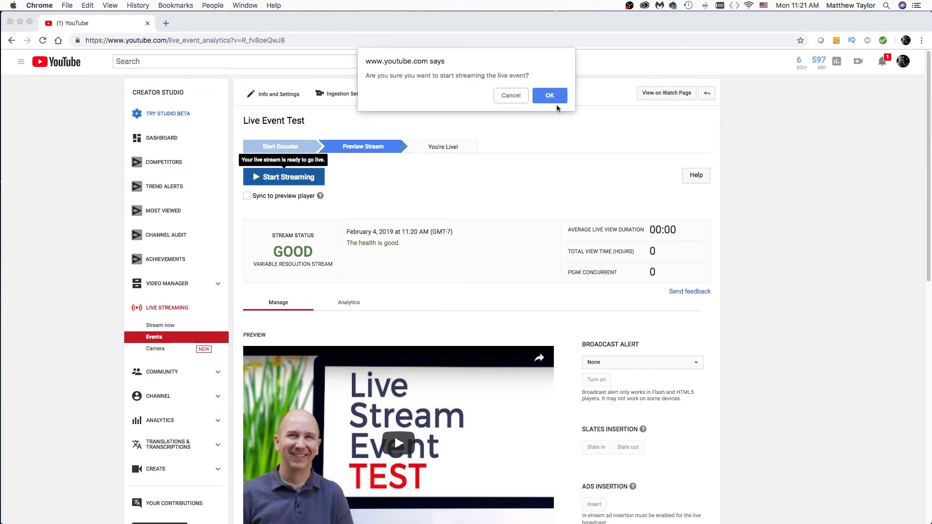
pyautogui.click(549, 96)
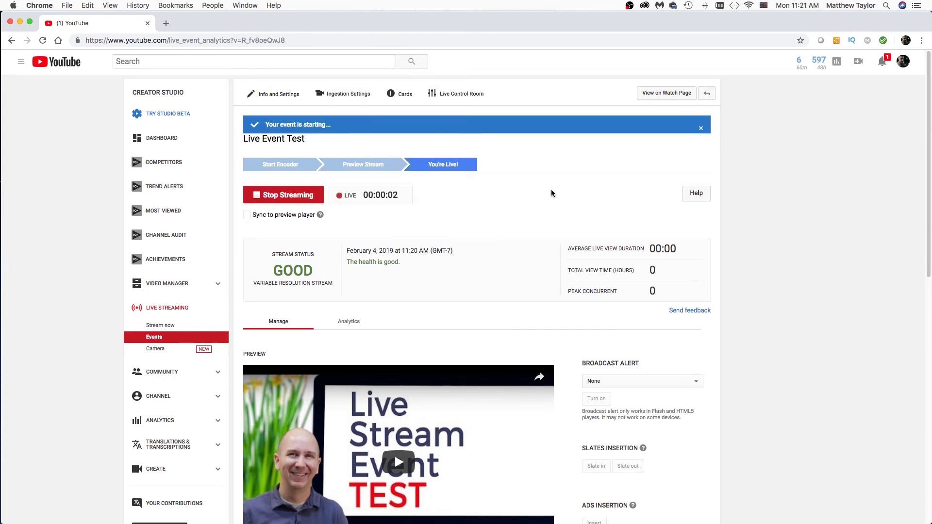
pyautogui.scroll(-2, 522, 207)
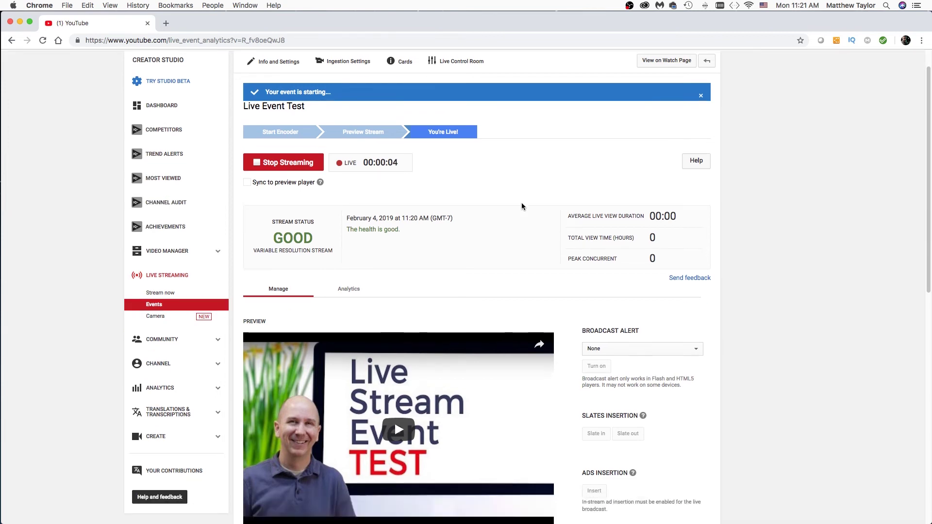
pyautogui.scroll(1, 522, 206)
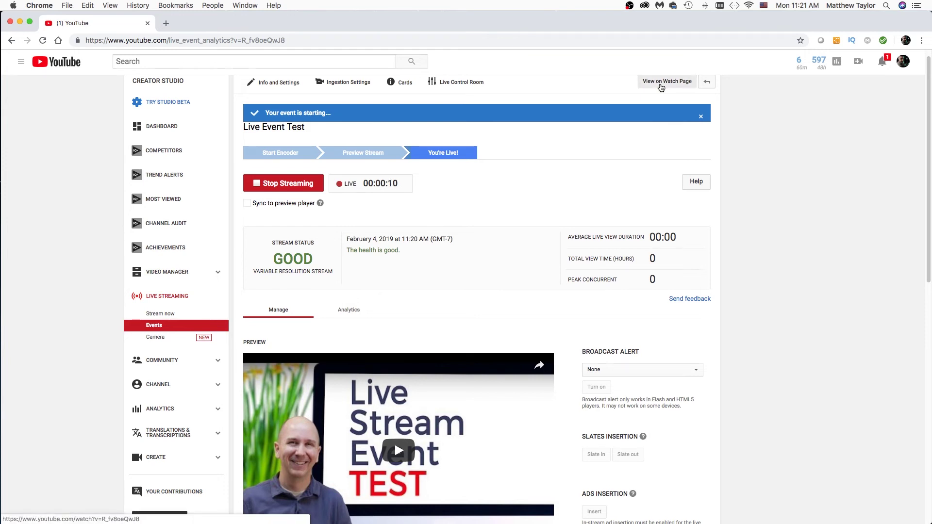
pyautogui.click(661, 87)
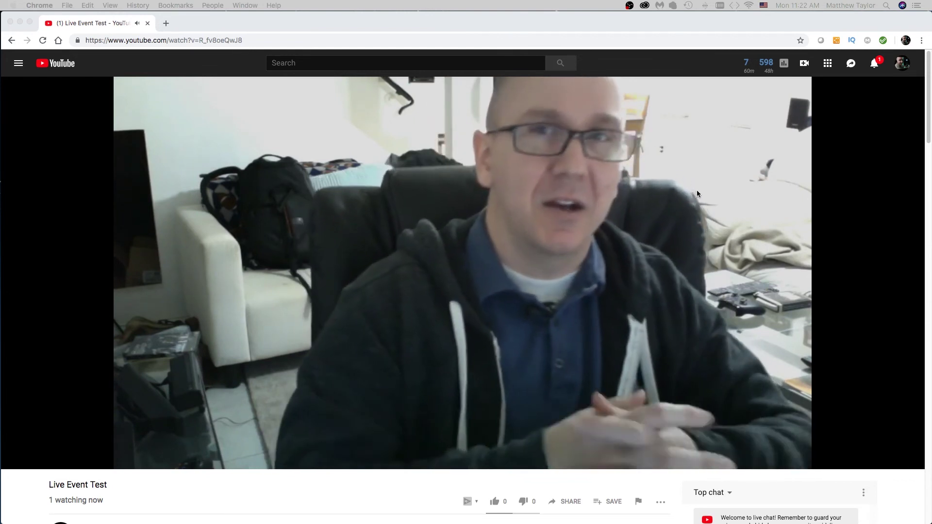
pyautogui.click(12, 42)
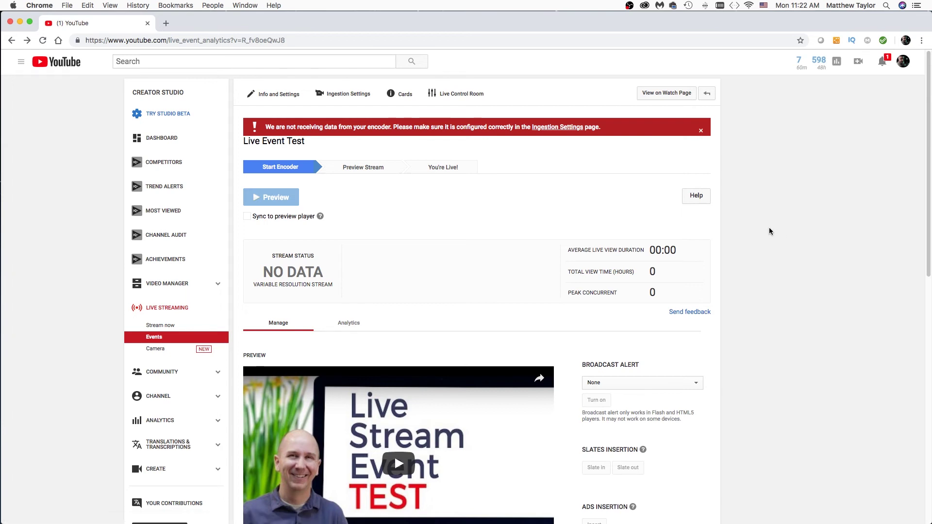
# Send the message 'Hello :)' in the live event's Top chat.
pyautogui.scroll(-15, 666, 331)
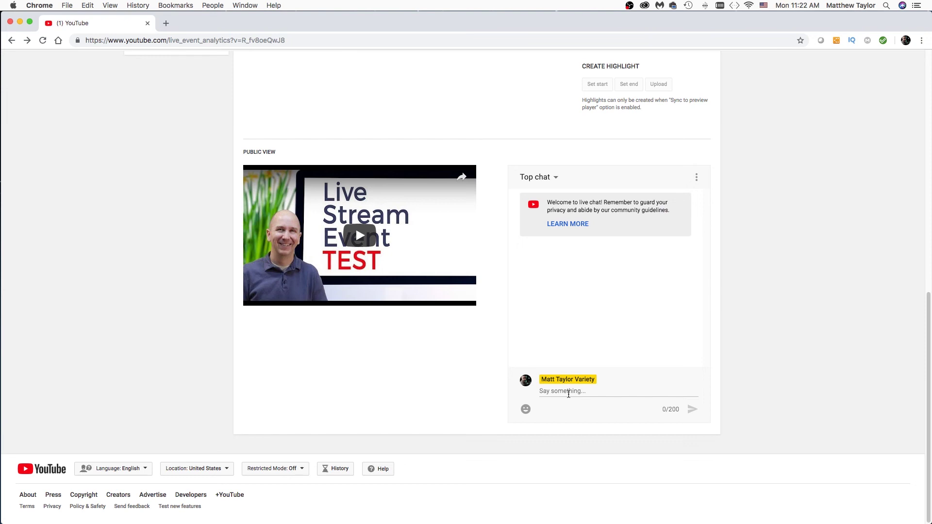
pyautogui.write('Hello')
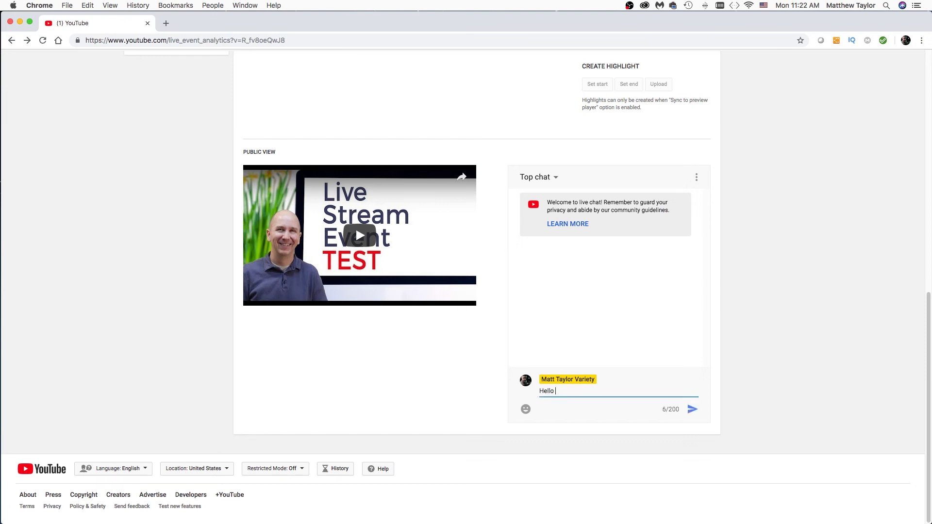
pyautogui.write(' :)')
pyautogui.press('Return')
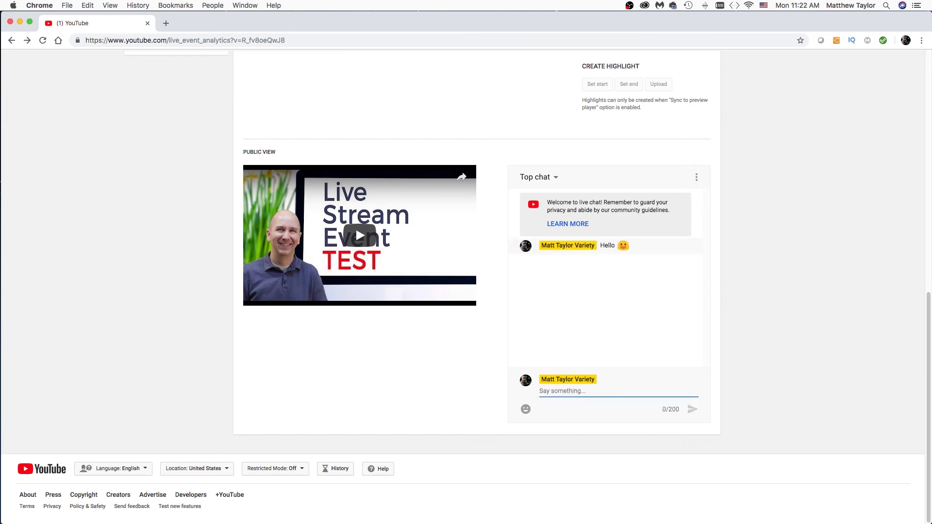
pyautogui.scroll(15, 825, 320)
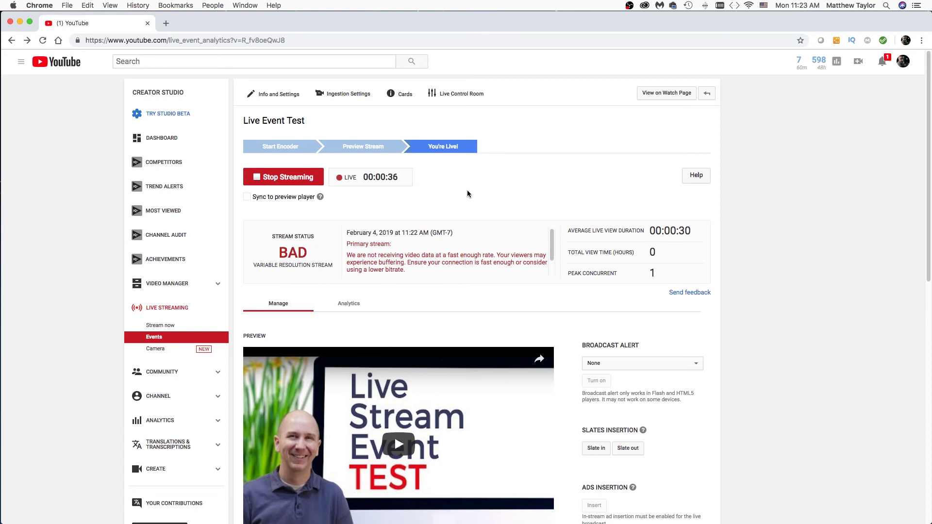
# Stop streaming in OBS Studio and hide its window.
pyautogui.press('super+Tab')
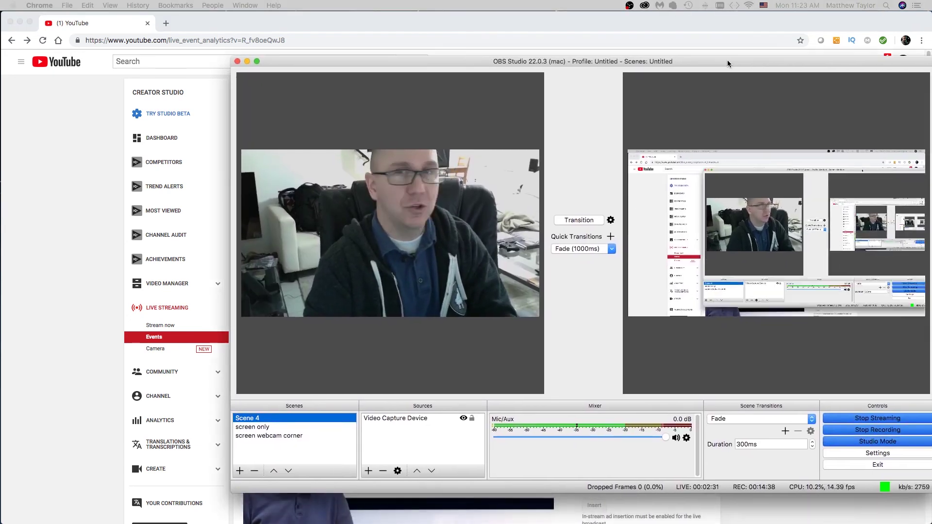
pyautogui.moveTo(727, 60); pyautogui.dragTo(647, 44)
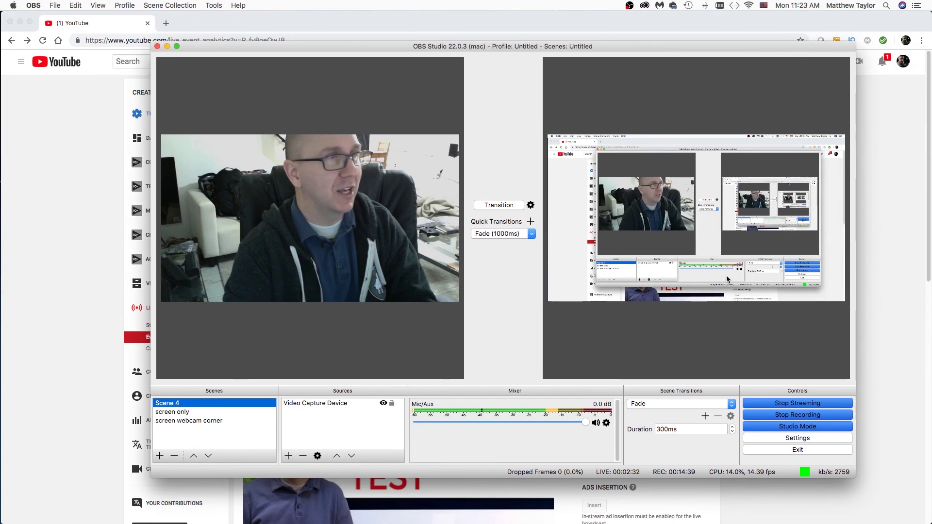
pyautogui.click(805, 406)
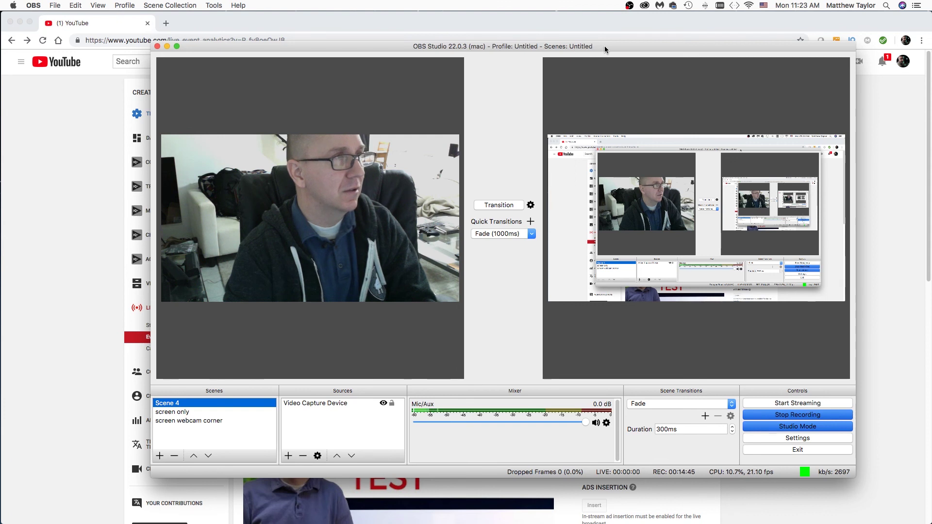
pyautogui.doubleClick(604, 45)
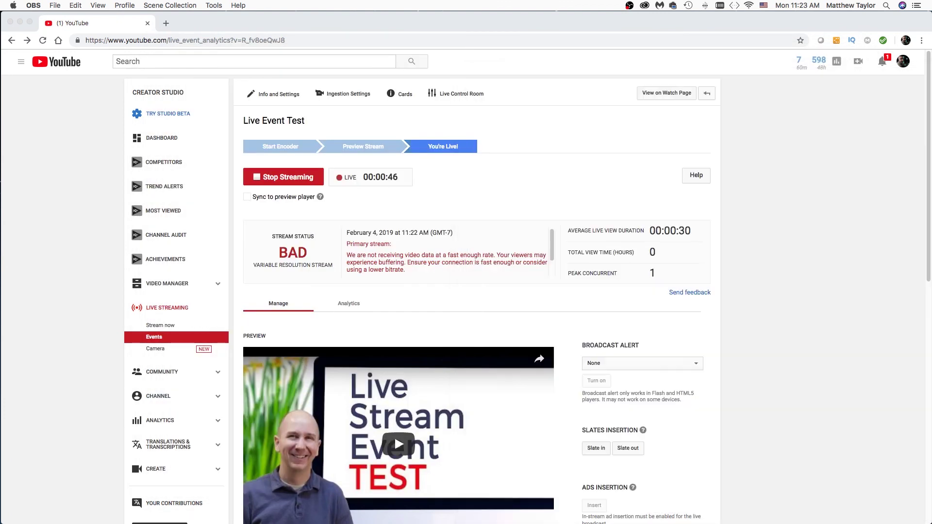
# End the Live Event Test broadcast in Creator Studio and confirm.
pyautogui.click(293, 180)
pyautogui.click(288, 181)
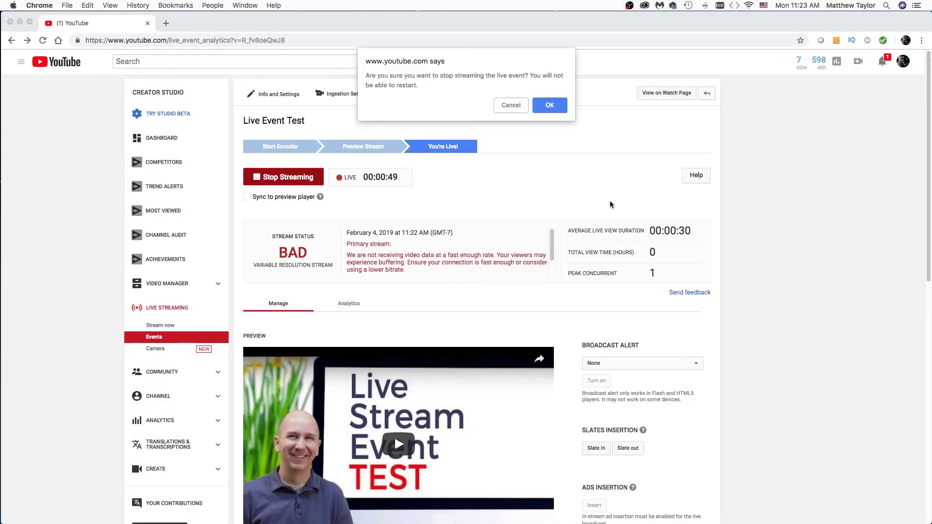
pyautogui.click(546, 107)
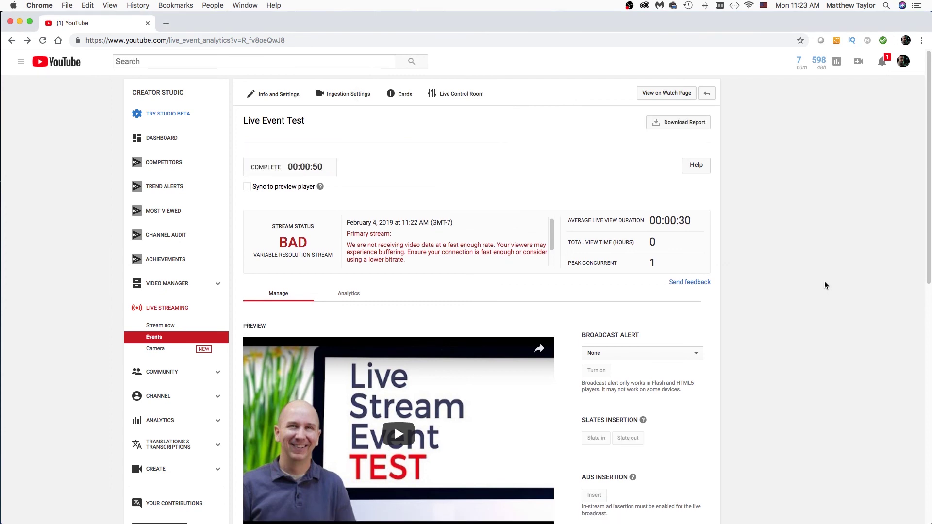